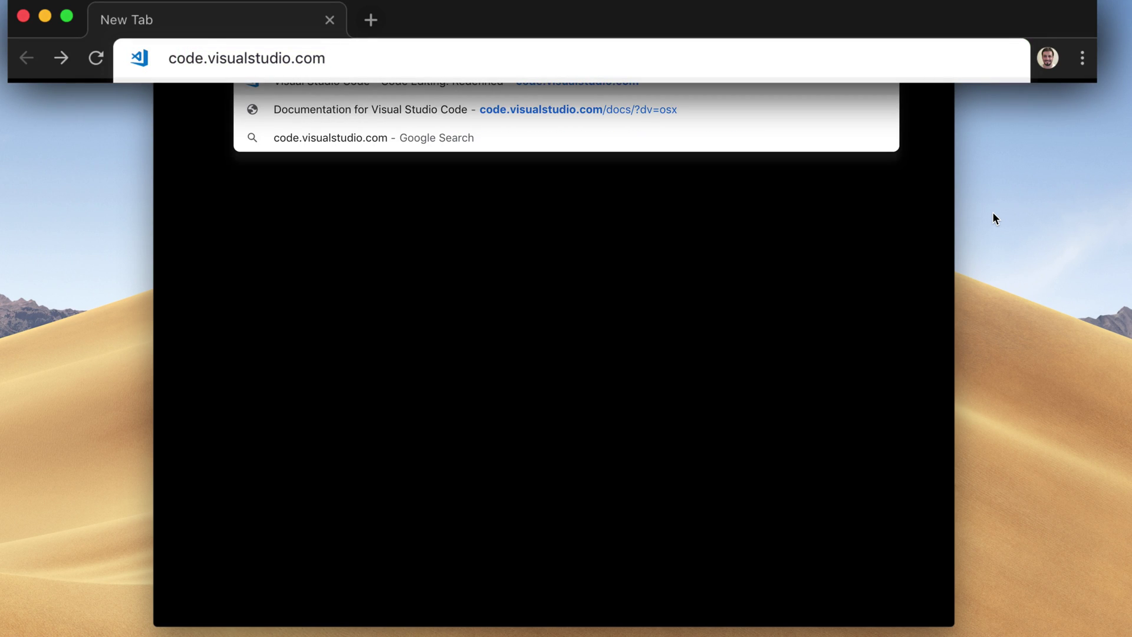
# Step: Load code.visualstudio.com and start downloading the VS Code for Mac zip
pyautogui.press('Return')
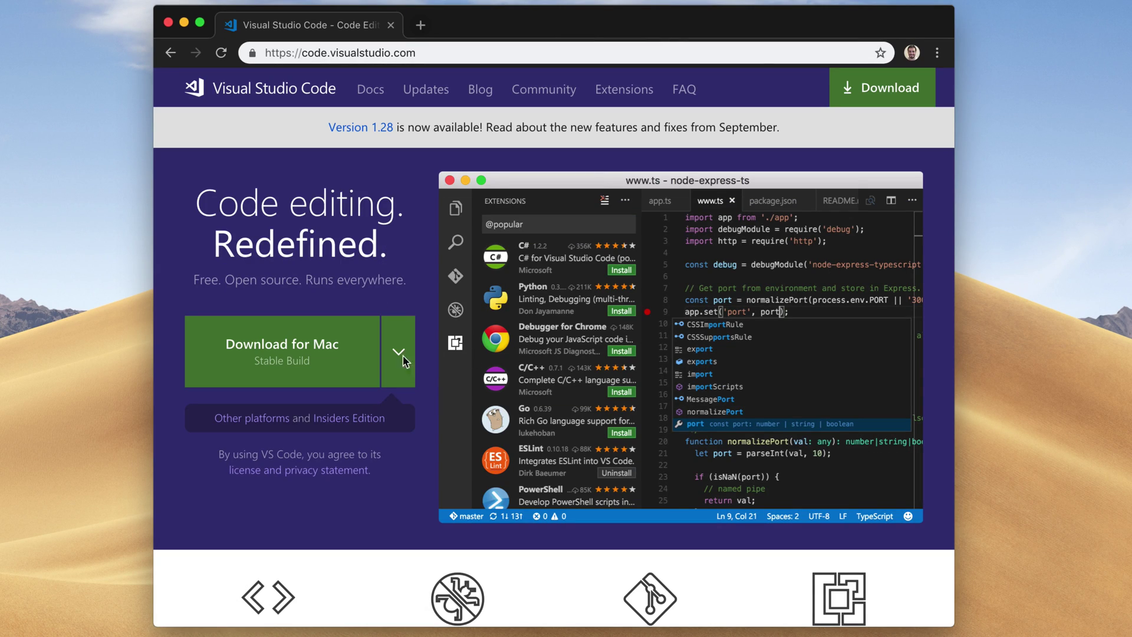
pyautogui.click(312, 359)
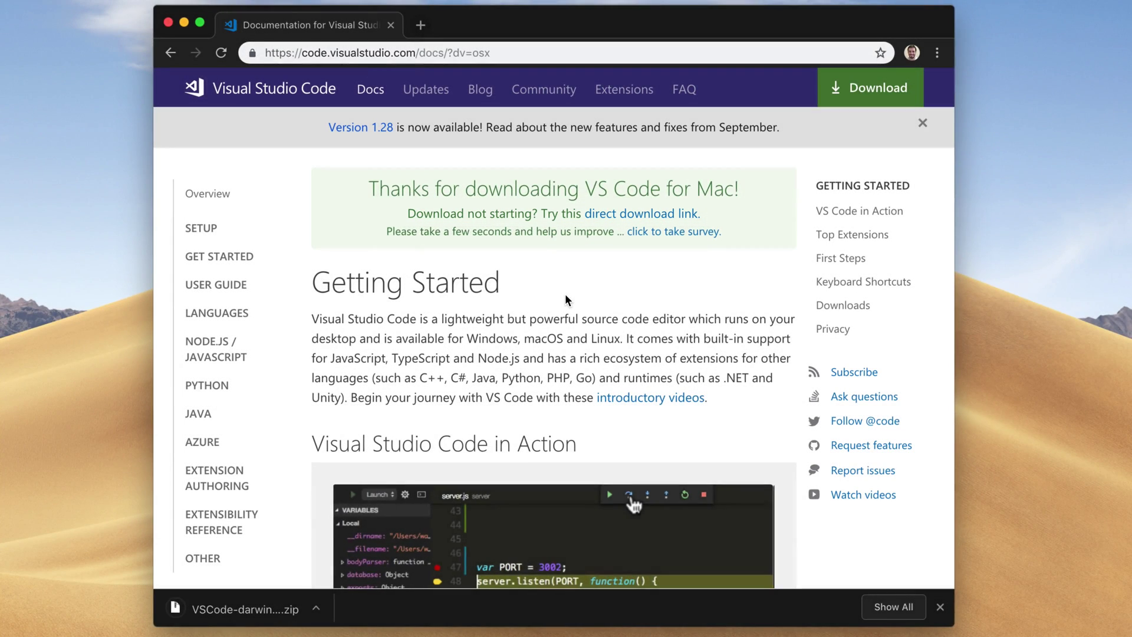
# Step: Unzip VS Code, move Visual Studio Code.app into Applications, and delete VSCode-darwin-stable.zip
pyautogui.click(258, 607)
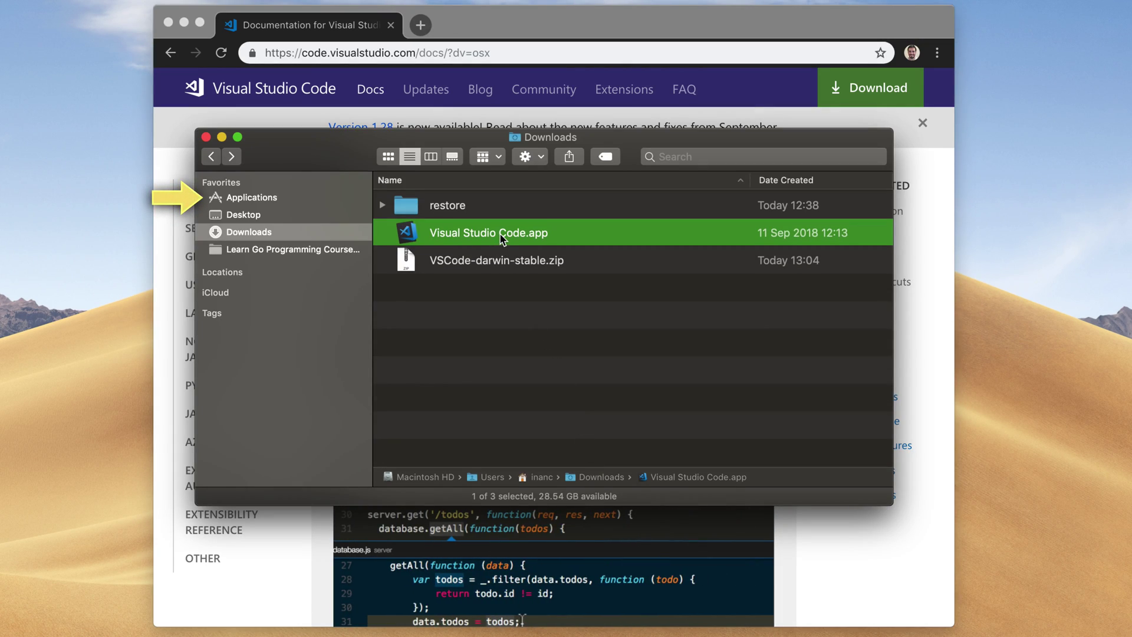
pyautogui.moveTo(500, 234); pyautogui.dragTo(276, 201)
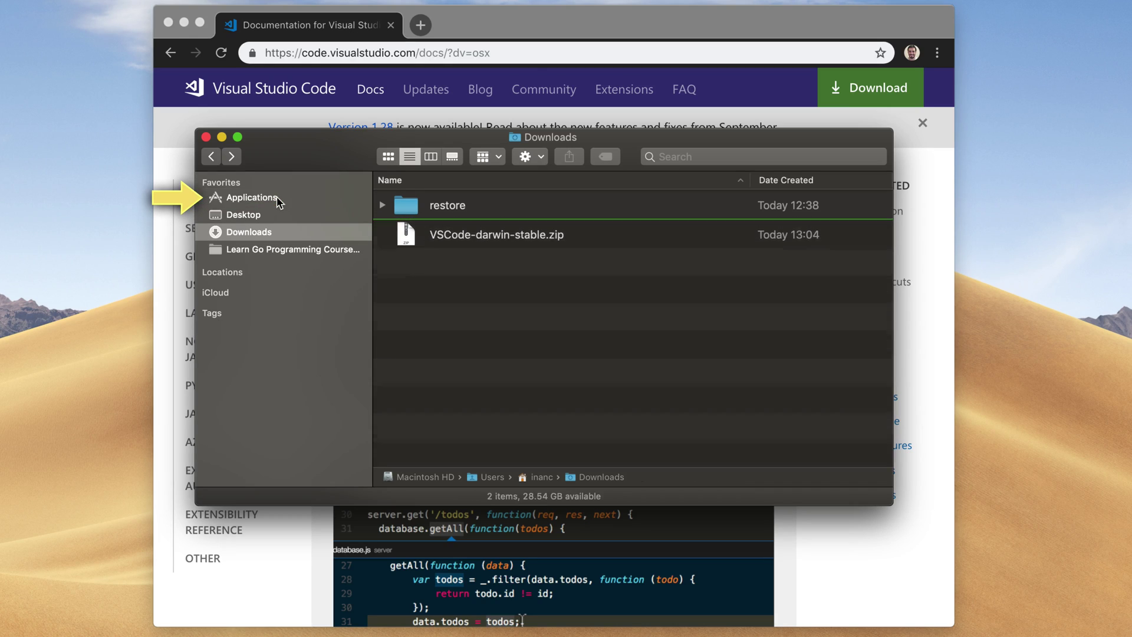
pyautogui.click(576, 242)
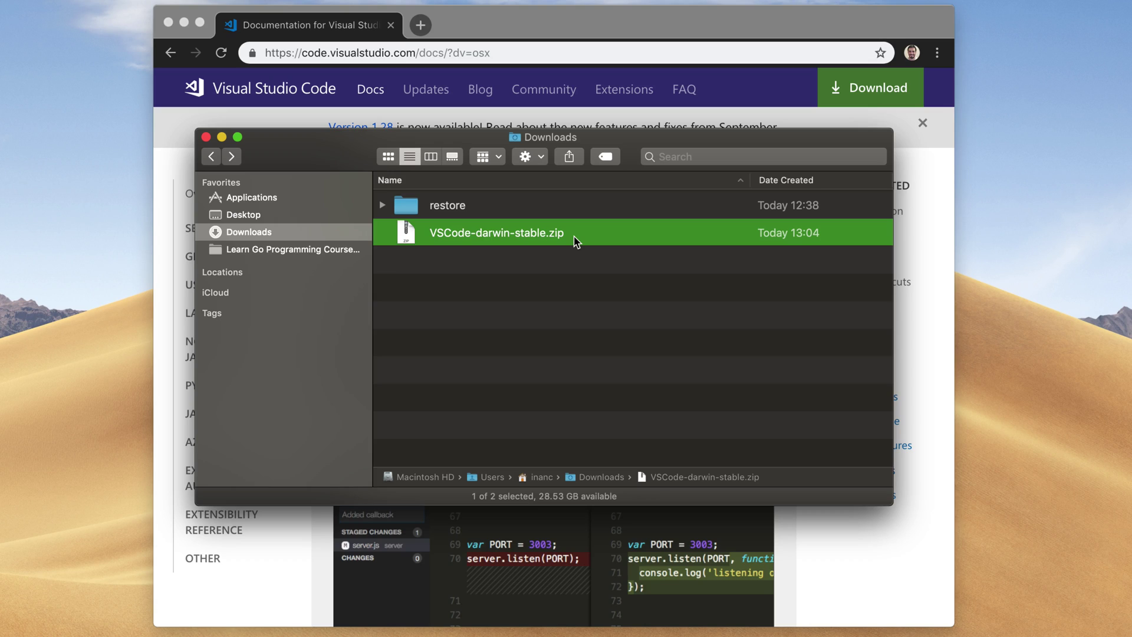
pyautogui.press('super+BackSpace')
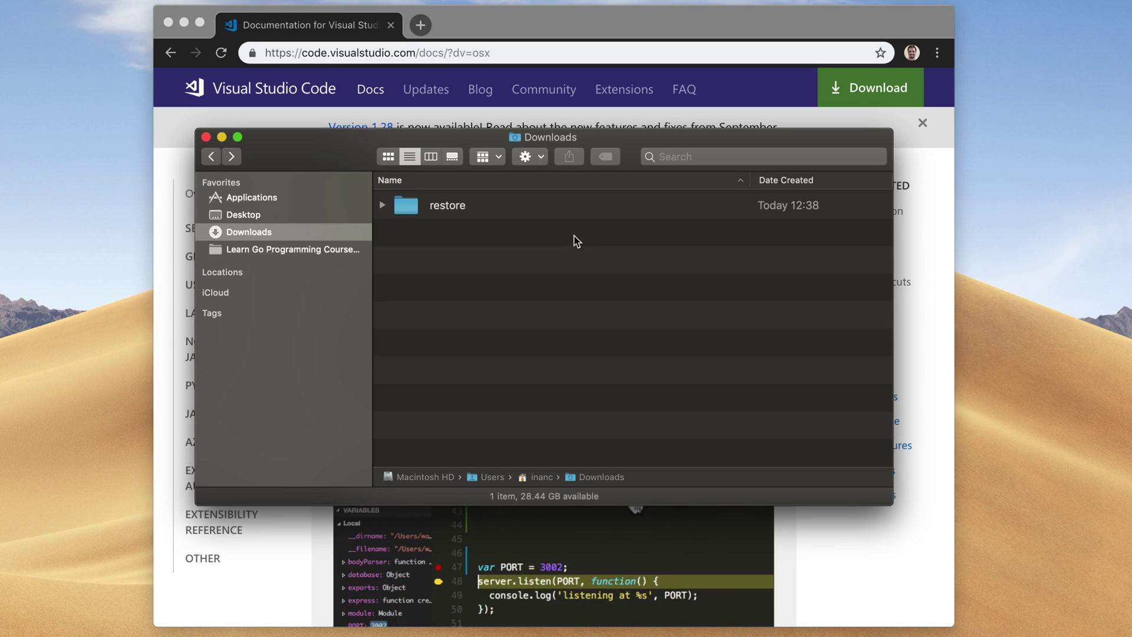
pyautogui.click(572, 48)
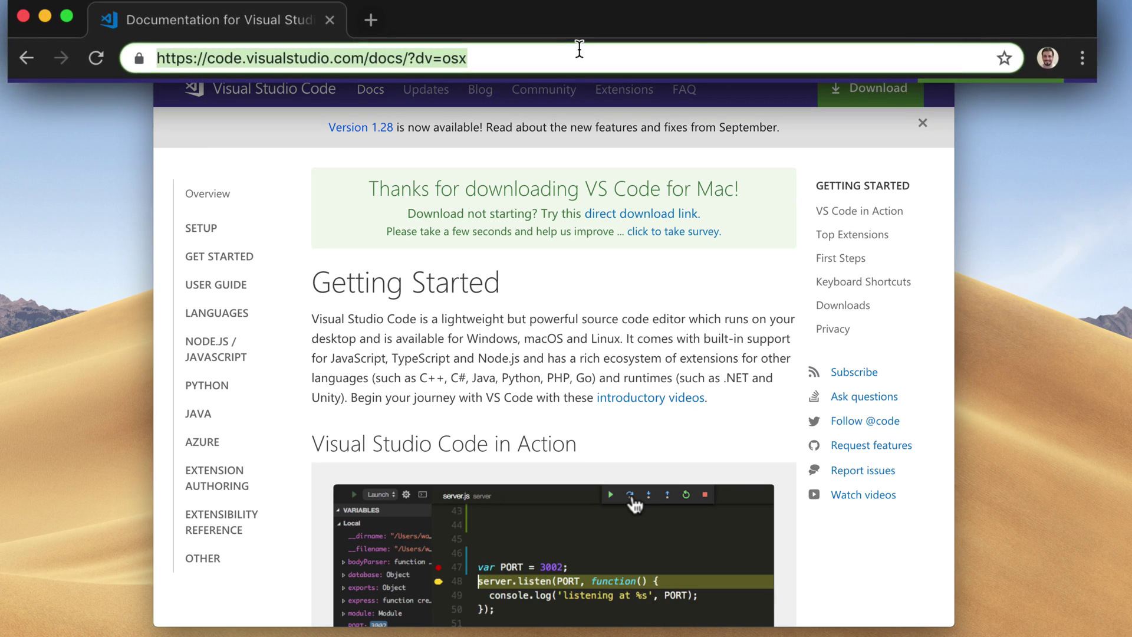
# Step: Go to git-scm.com and download the Git 2.19.0 installer for Mac
pyautogui.write('git-scm.com')
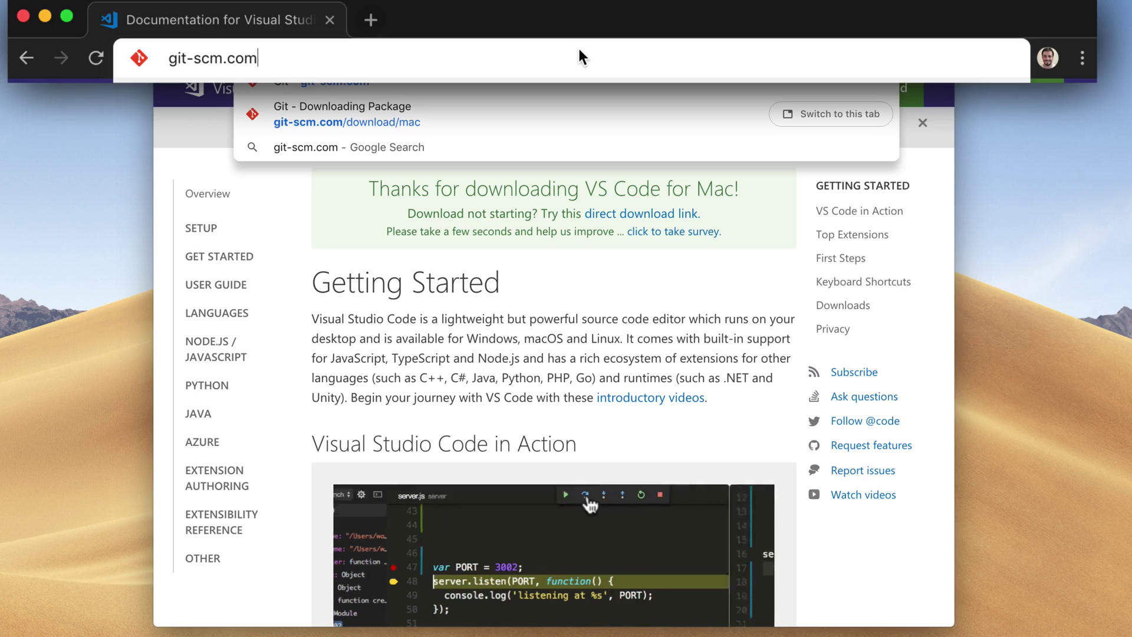
pyautogui.press('Return')
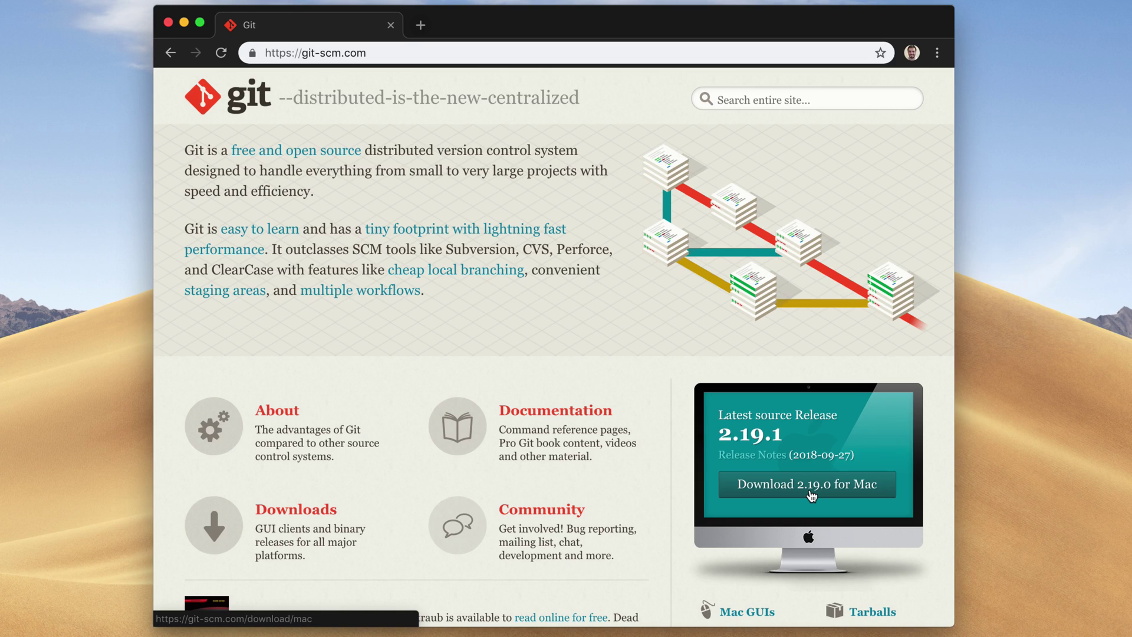
pyautogui.click(811, 493)
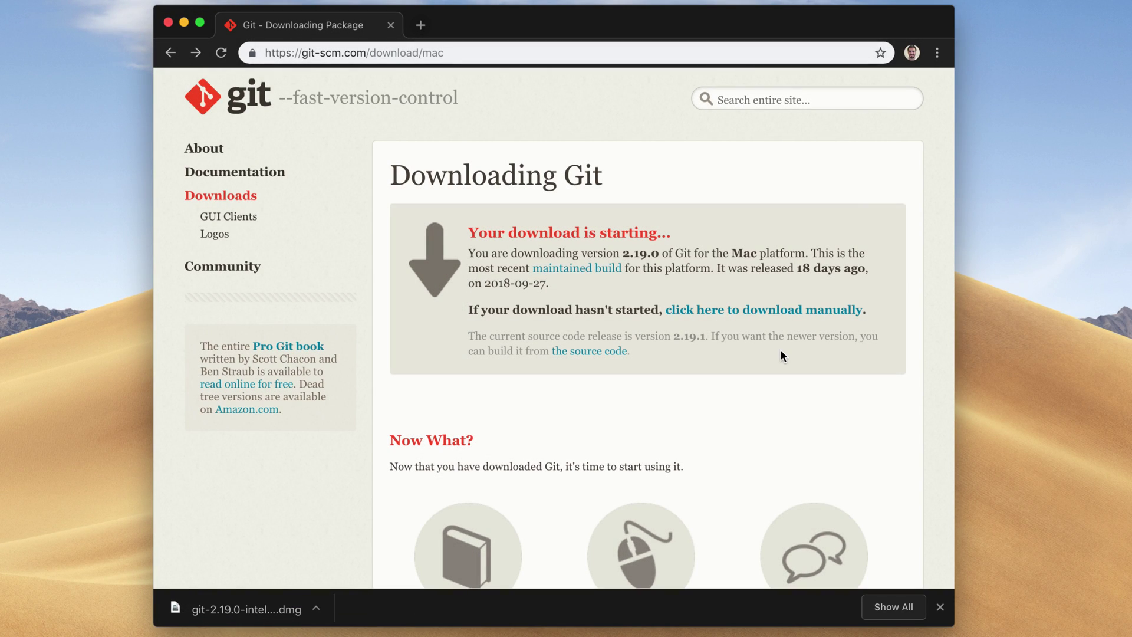
# Step: Mount the Git 2.19.0 disk image, try its installer package, and dismiss the Gatekeeper block
pyautogui.click(246, 609)
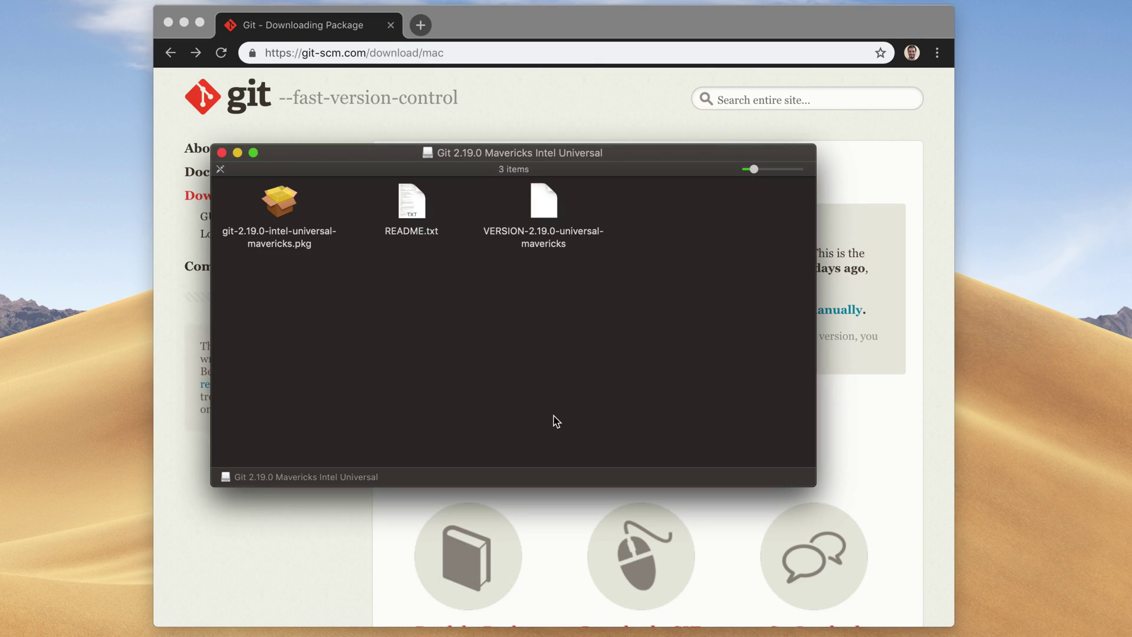
pyautogui.moveTo(501, 153); pyautogui.dragTo(560, 182)
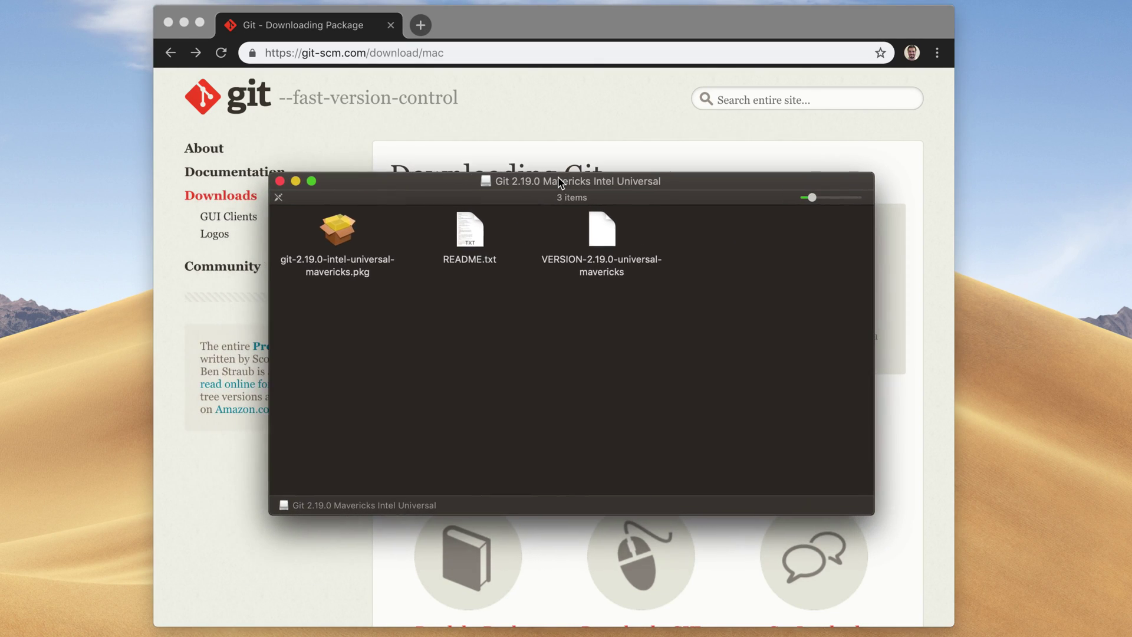
pyautogui.doubleClick(334, 235)
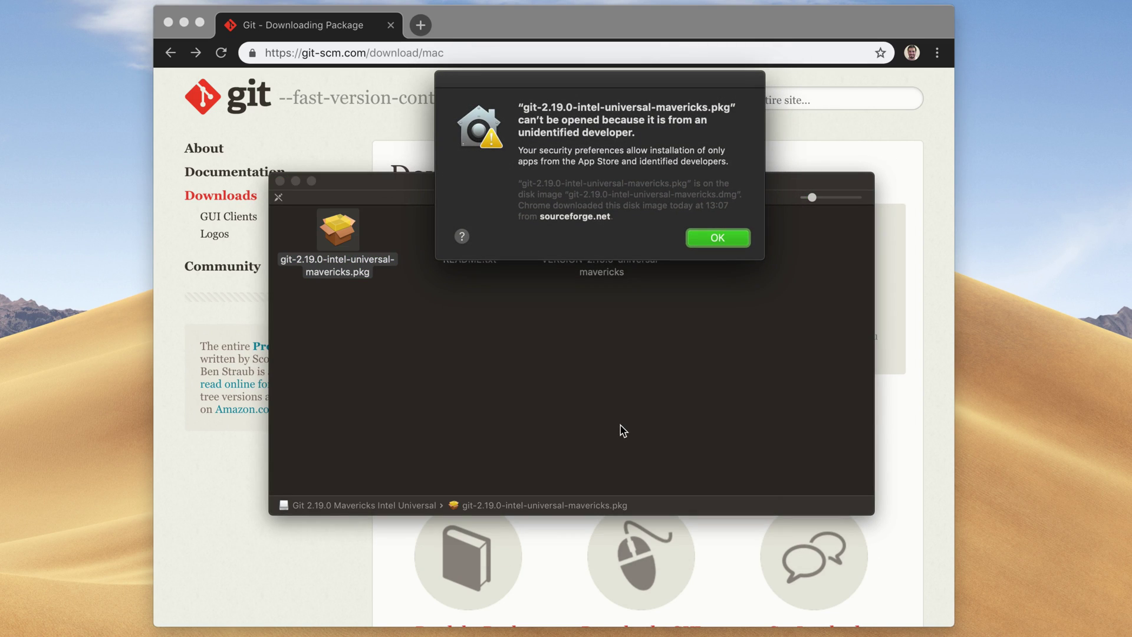
pyautogui.click(729, 242)
pyautogui.press('super+space')
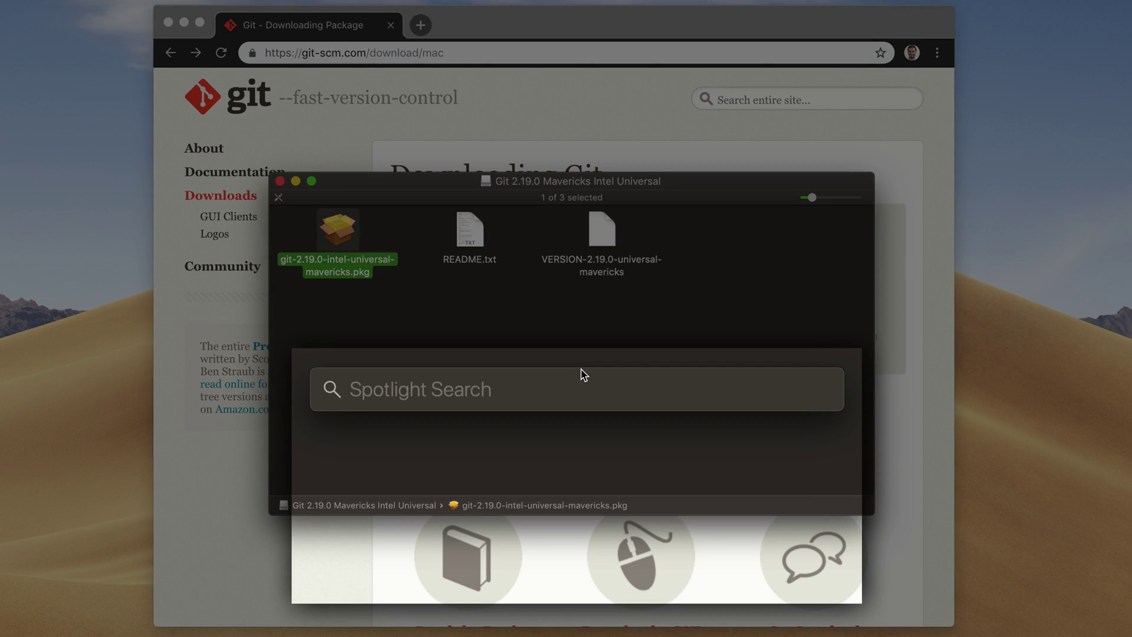
# Step: Use Security & Privacy's Open Anyway to let the blocked Git package launch its installer
pyautogui.write('seu')
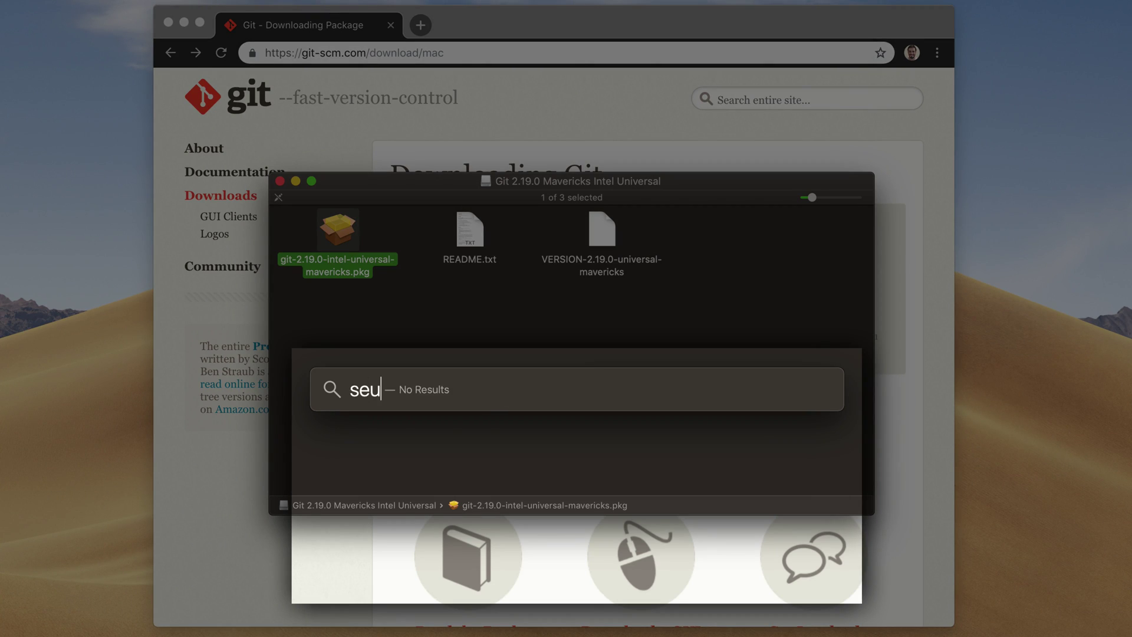
pyautogui.press('BackSpace')
pyautogui.write('cu')
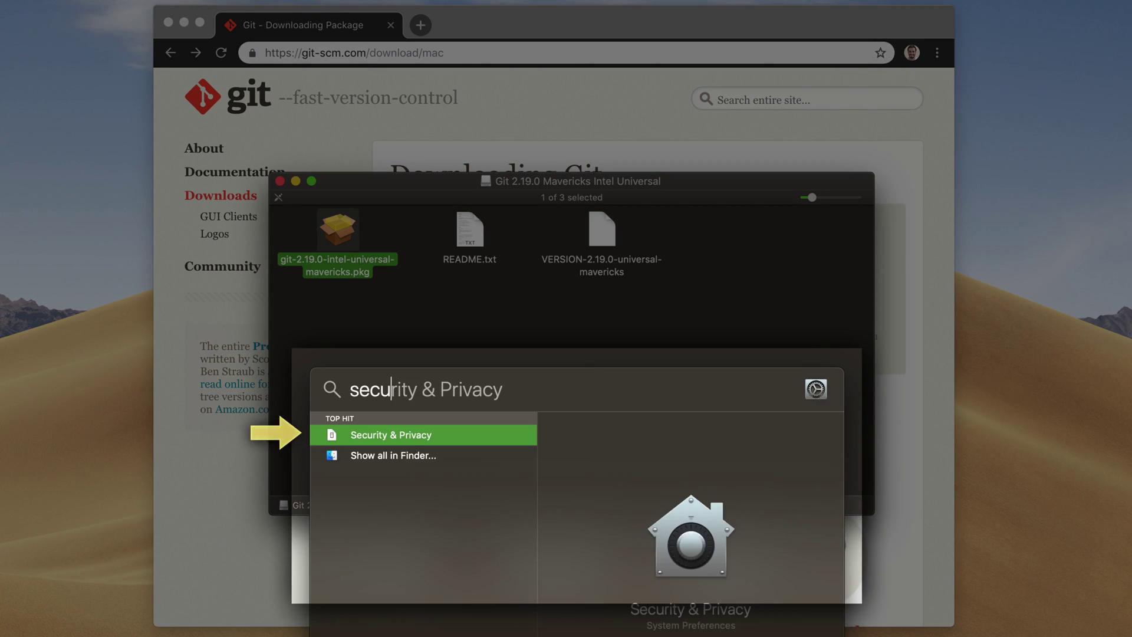
pyautogui.press('Return')
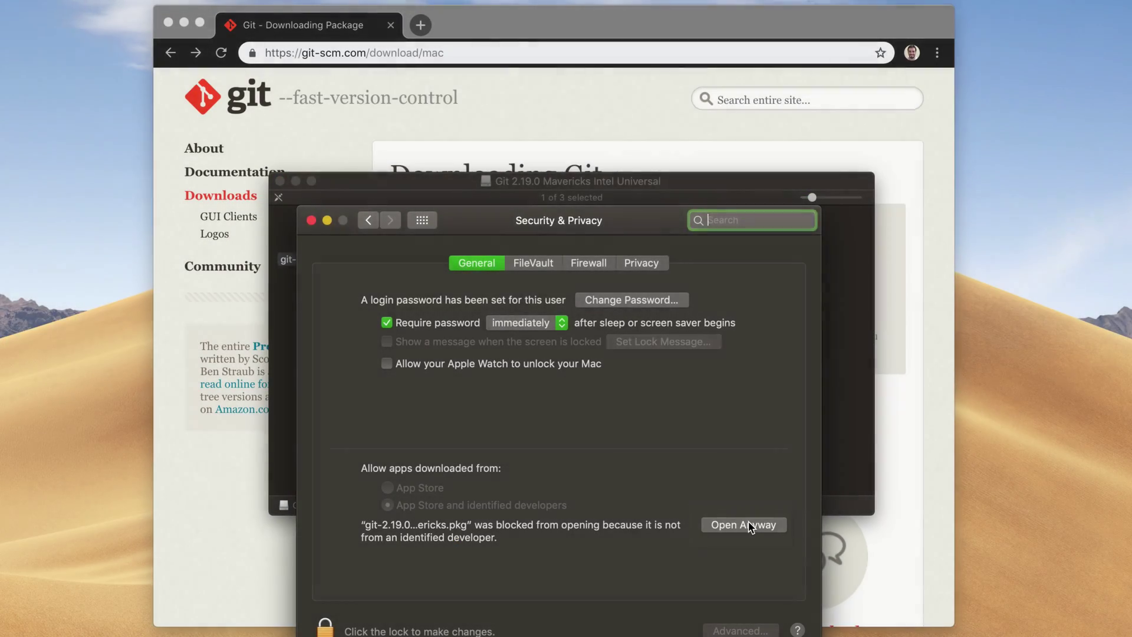
pyautogui.click(745, 525)
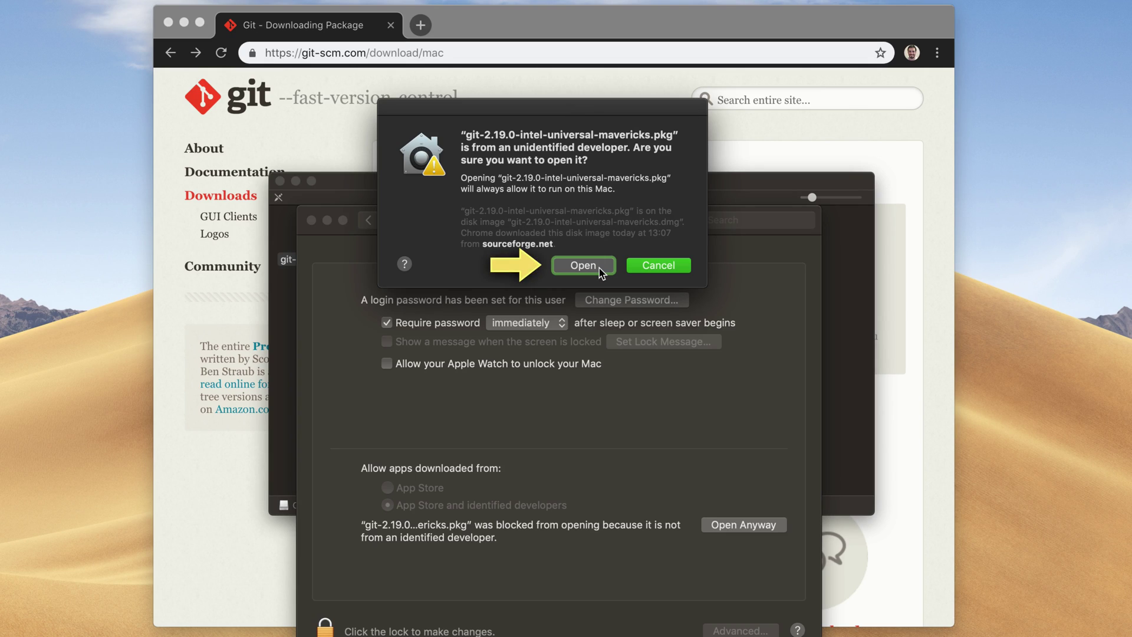
pyautogui.click(583, 265)
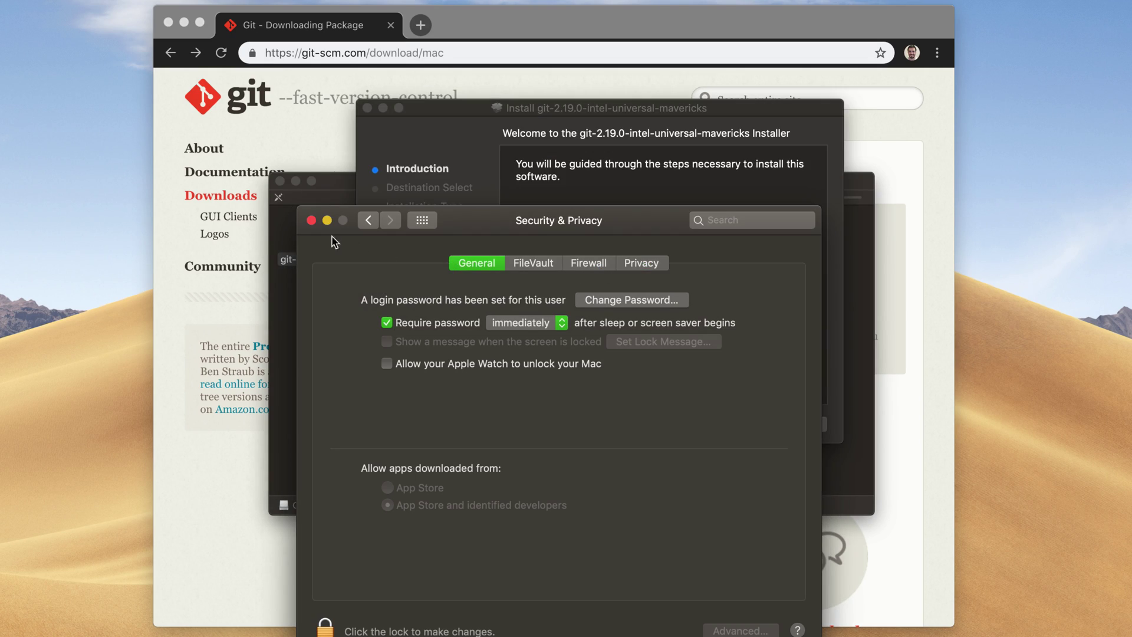
pyautogui.click(312, 220)
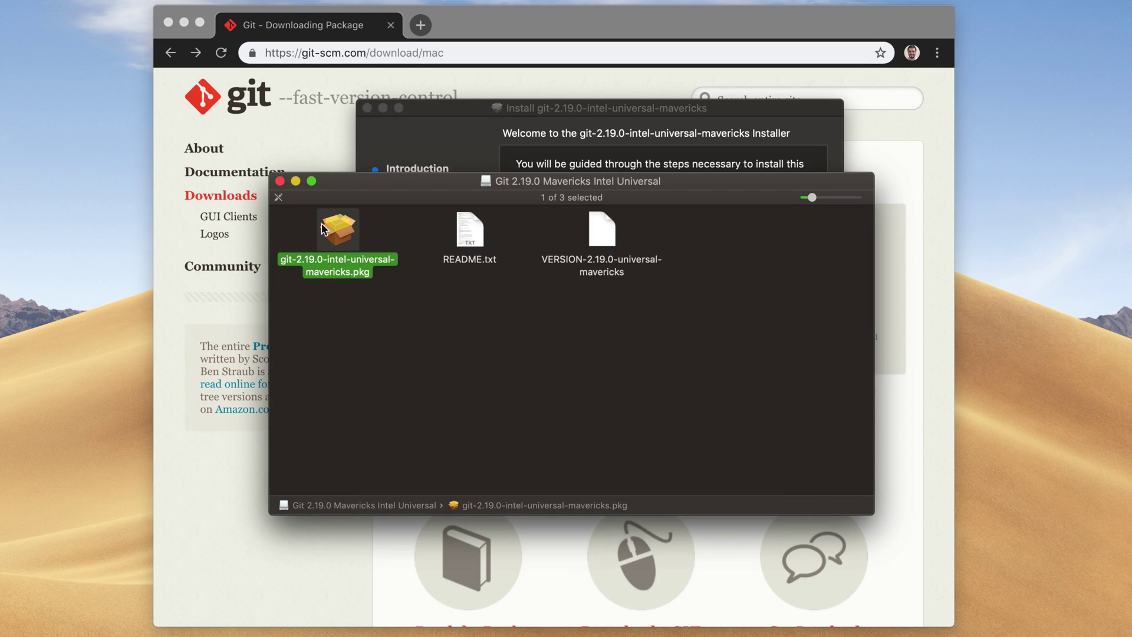
# Step: Install Git 2.19.0 on Macintosh HD with the account password, then trash the Git installer
pyautogui.click(280, 181)
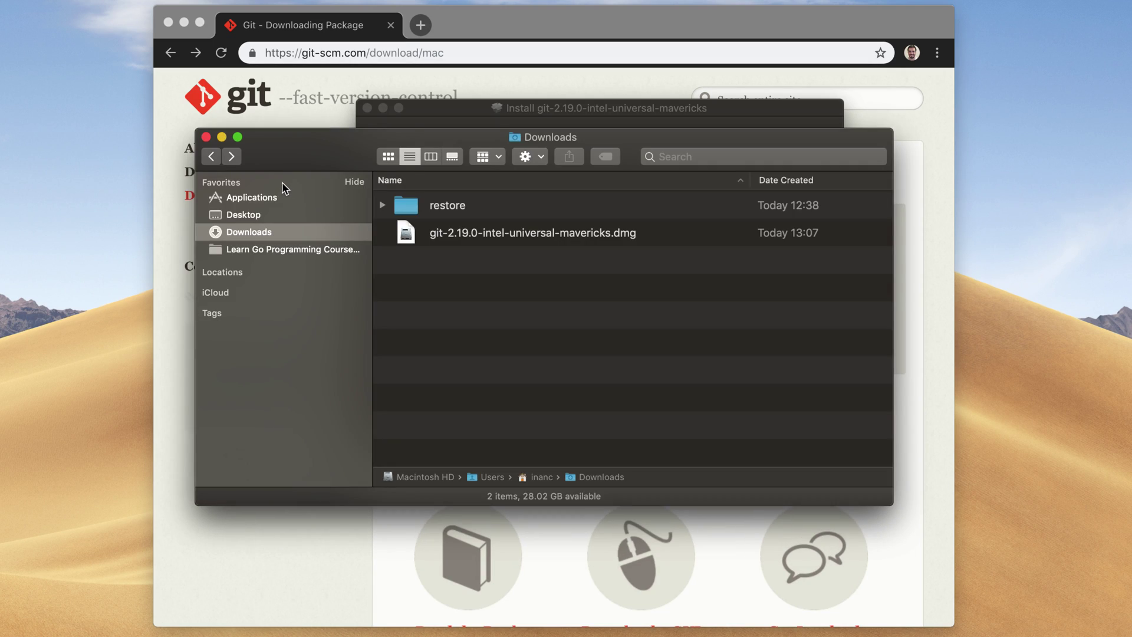
pyautogui.moveTo(574, 110); pyautogui.dragTo(519, 123)
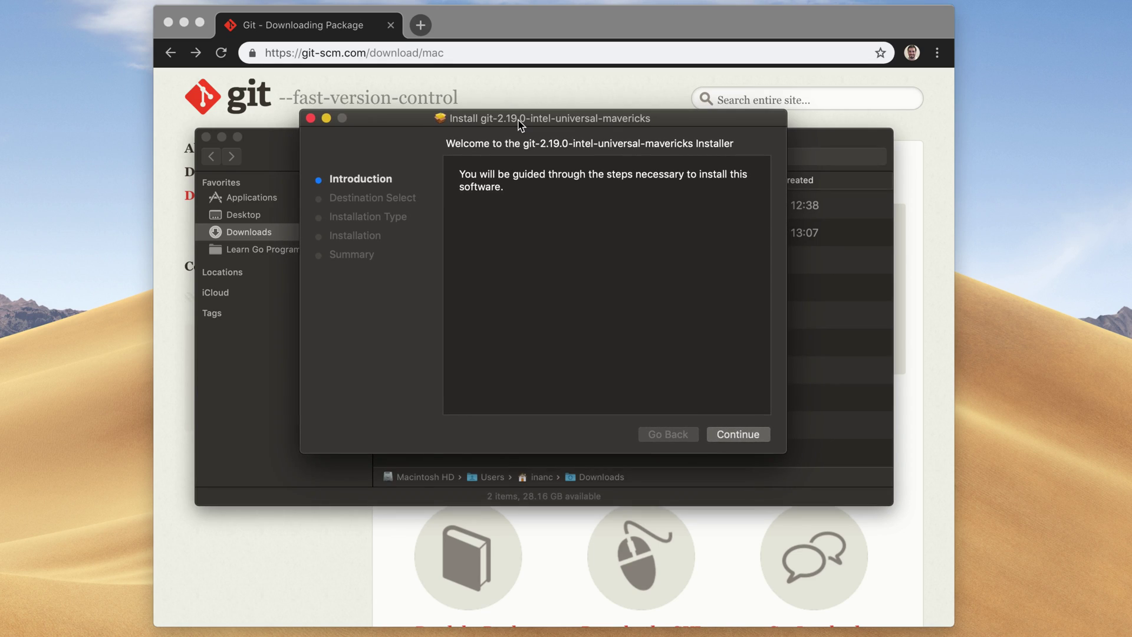
pyautogui.click(747, 441)
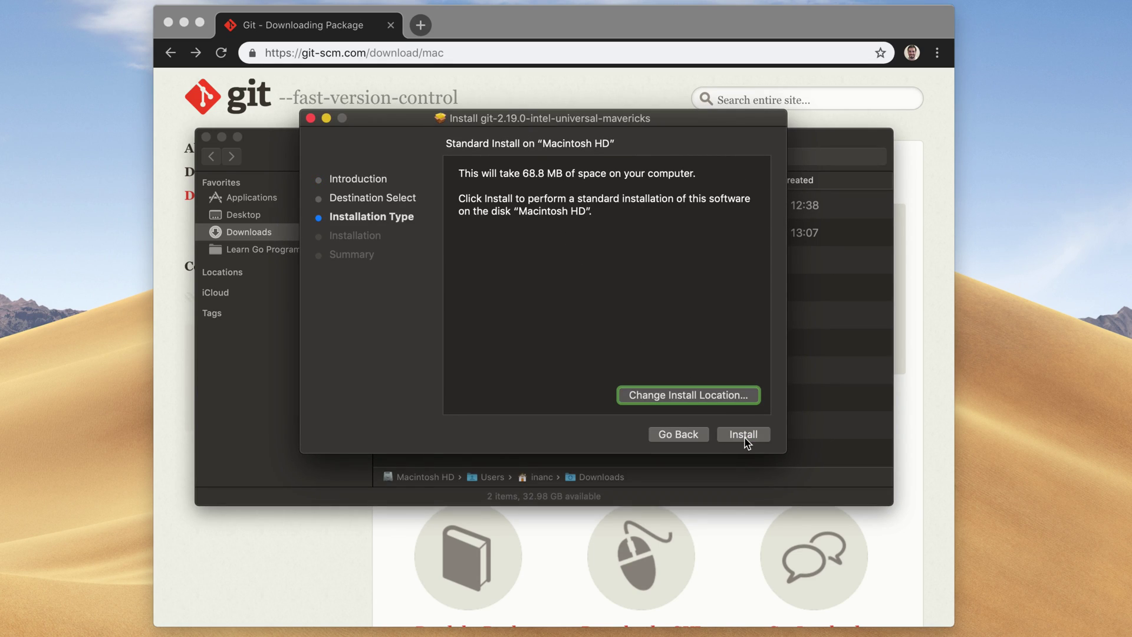
pyautogui.click(746, 440)
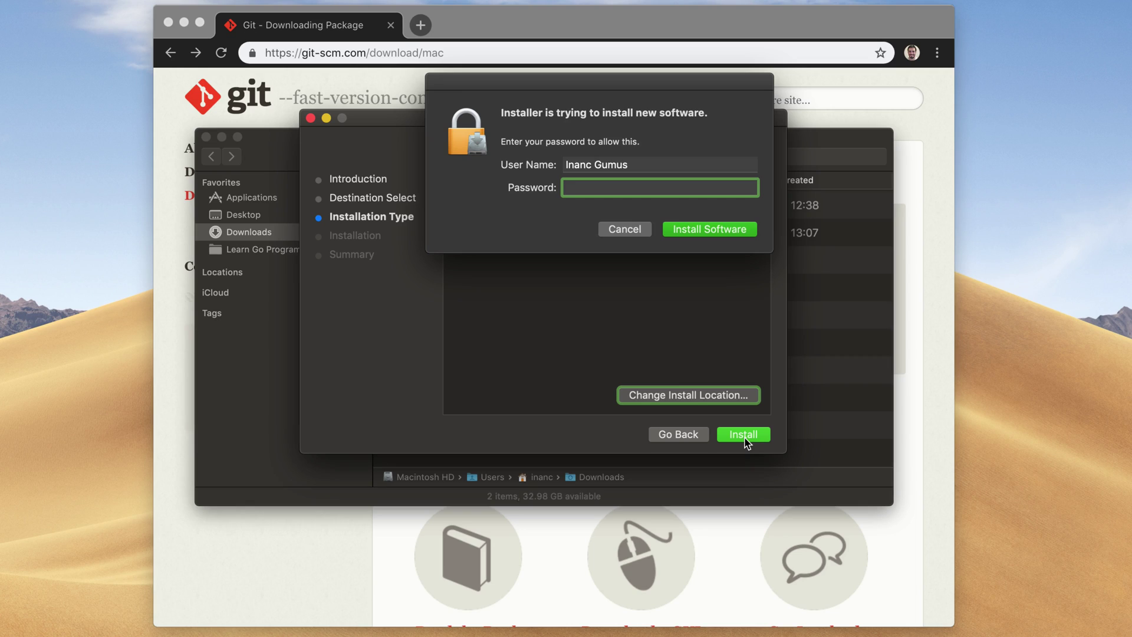
pyautogui.write('******')
pyautogui.press('Return')
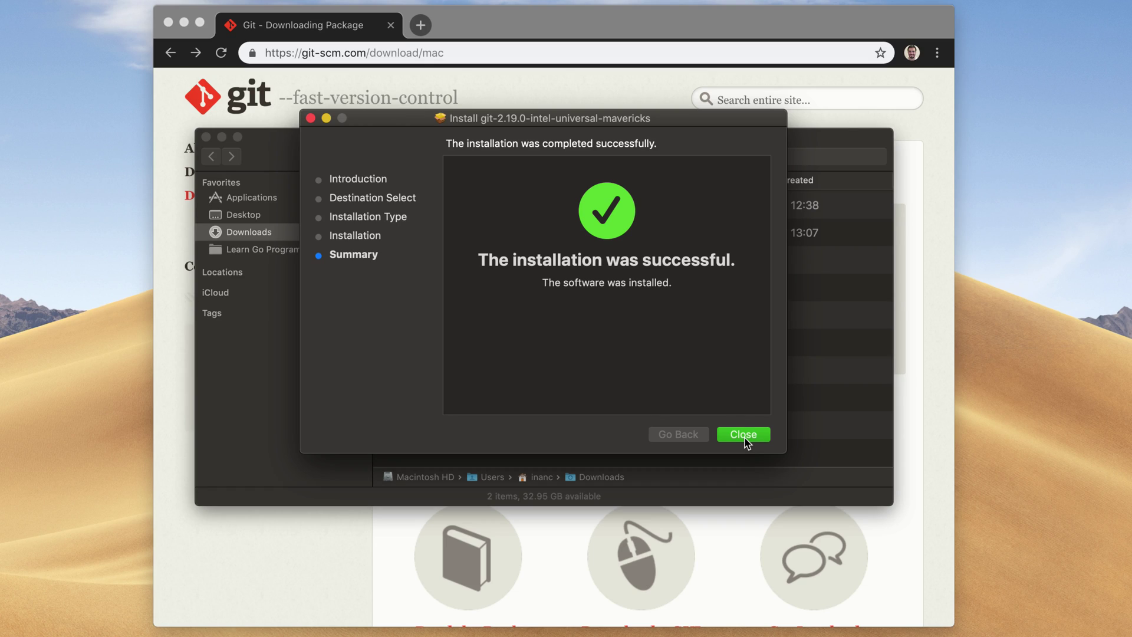
pyautogui.click(758, 435)
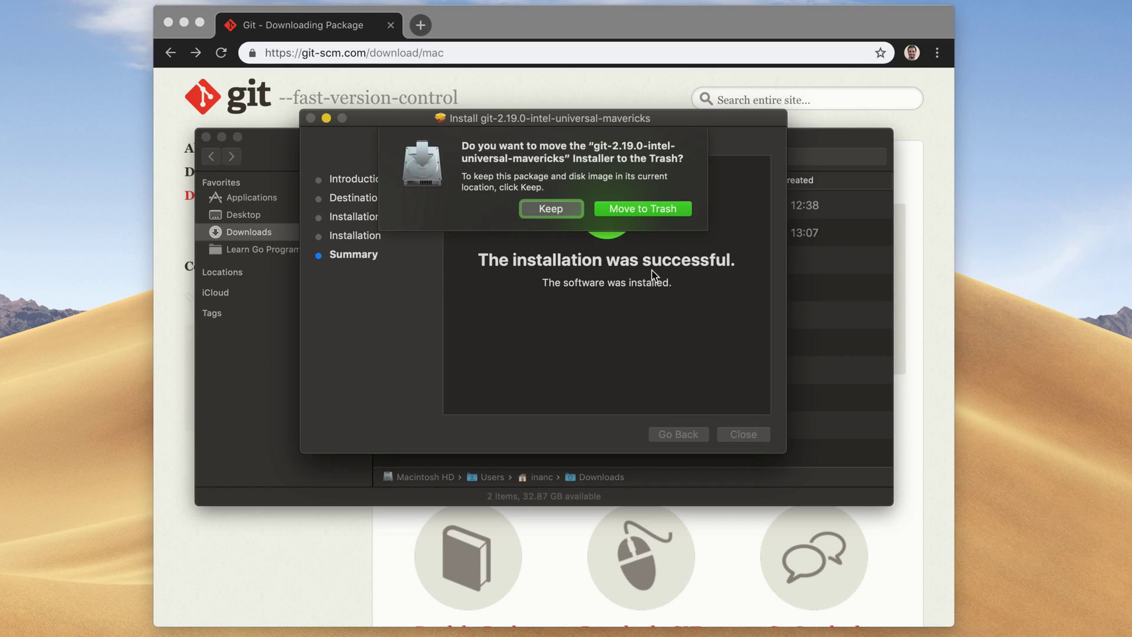
pyautogui.click(644, 209)
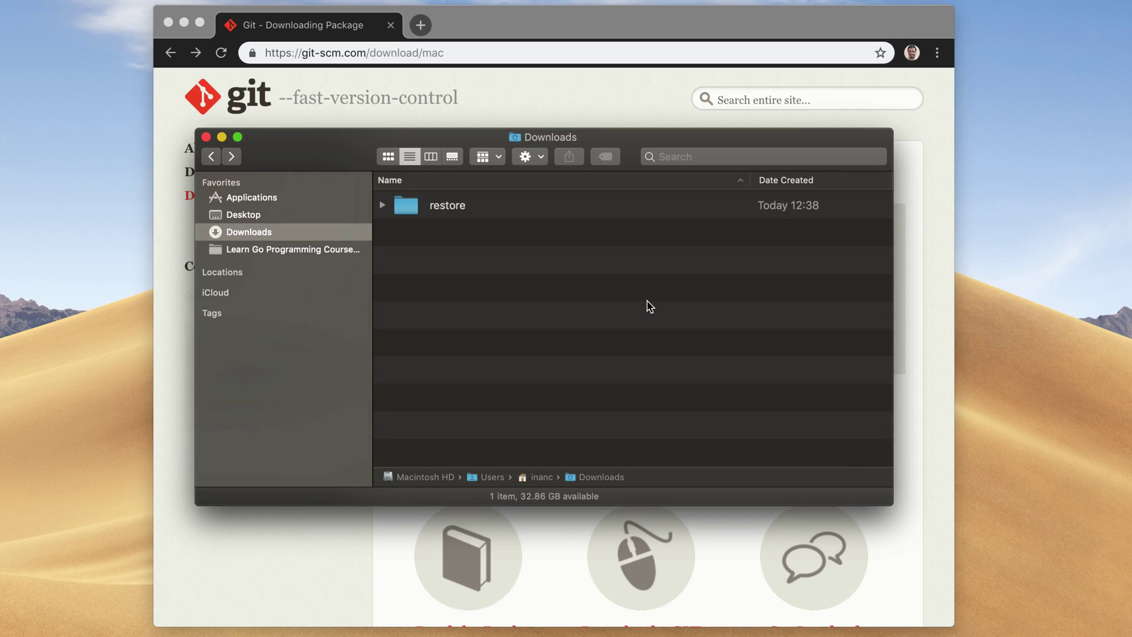
# Step: Download go1.11.1.darwin-amd64.pkg from golang.org/dl and launch the Go installer
pyautogui.click(574, 55)
pyautogui.write('golang.org/dl')
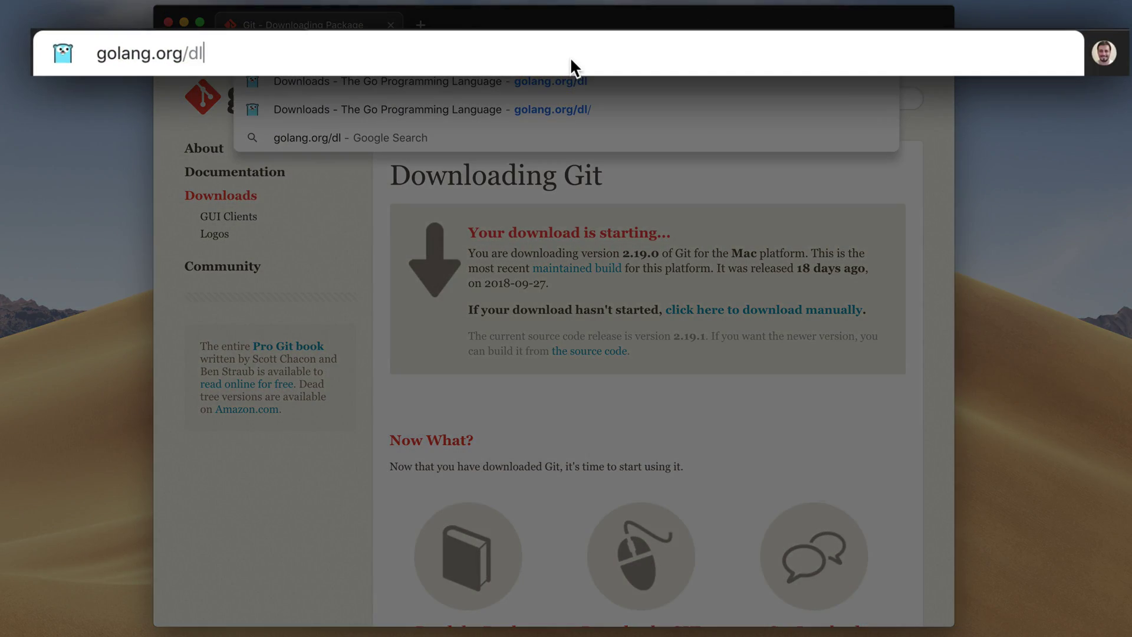
pyautogui.press('Return')
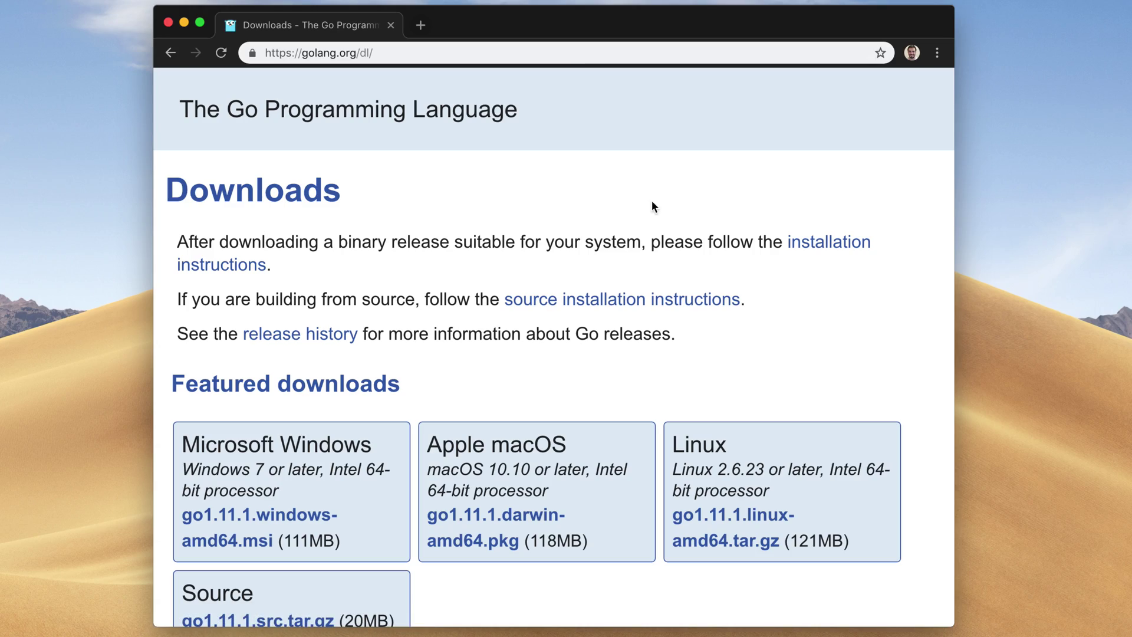
pyautogui.scroll(-3, 611, 395)
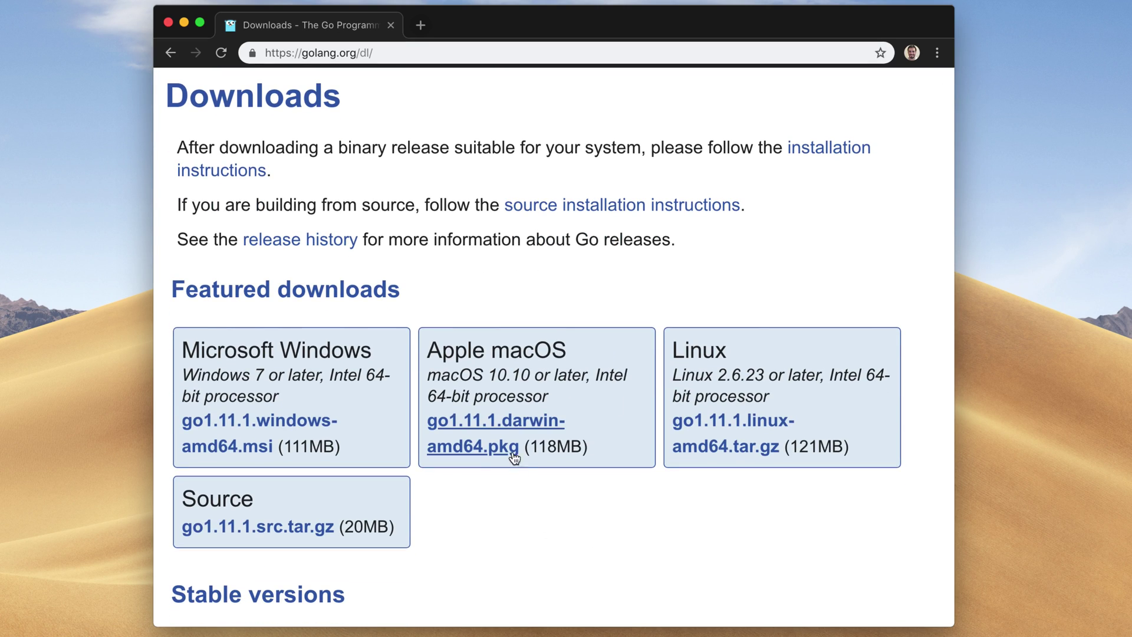
pyautogui.click(506, 427)
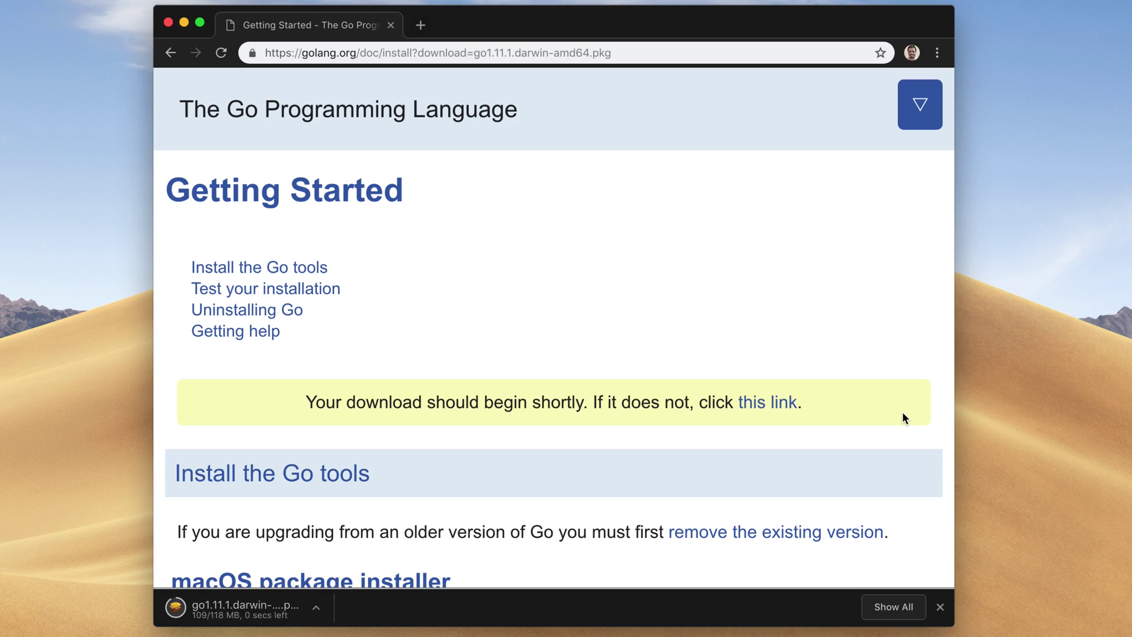
pyautogui.click(254, 608)
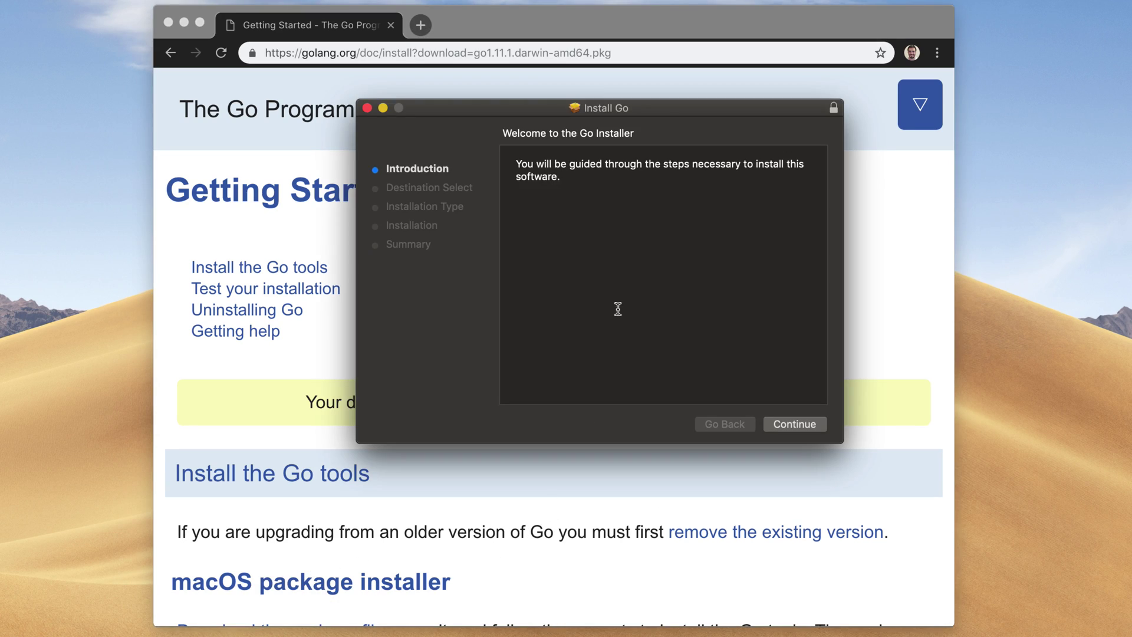
# Step: Install Go 1.11.1 on Macintosh HD with the account password, then trash the Go installer
pyautogui.moveTo(644, 110); pyautogui.dragTo(582, 131)
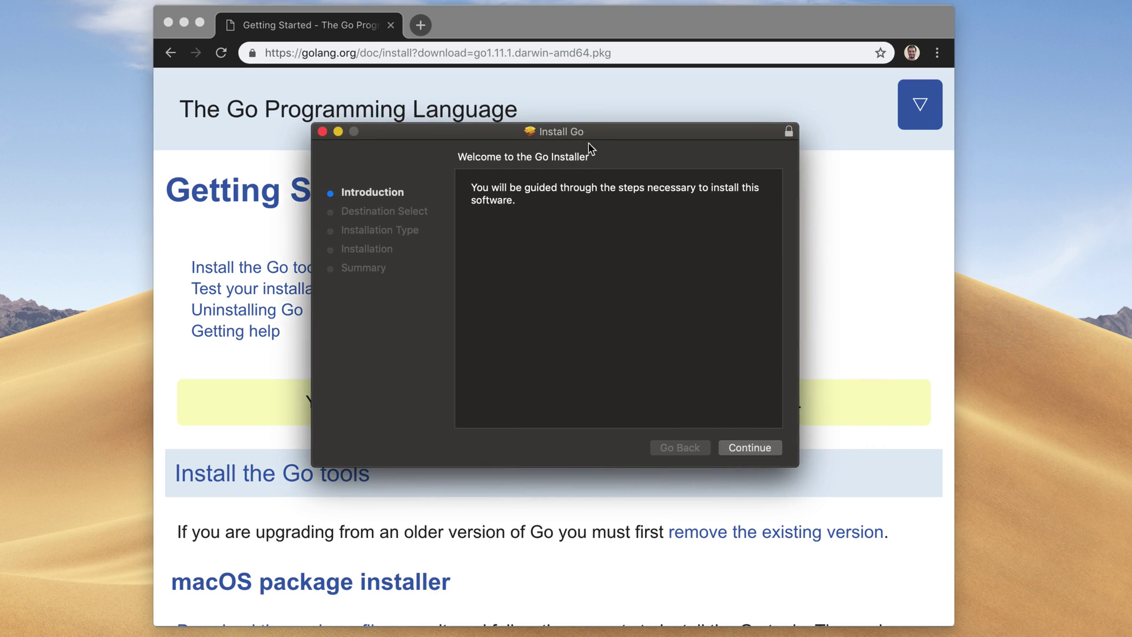
pyautogui.click(750, 449)
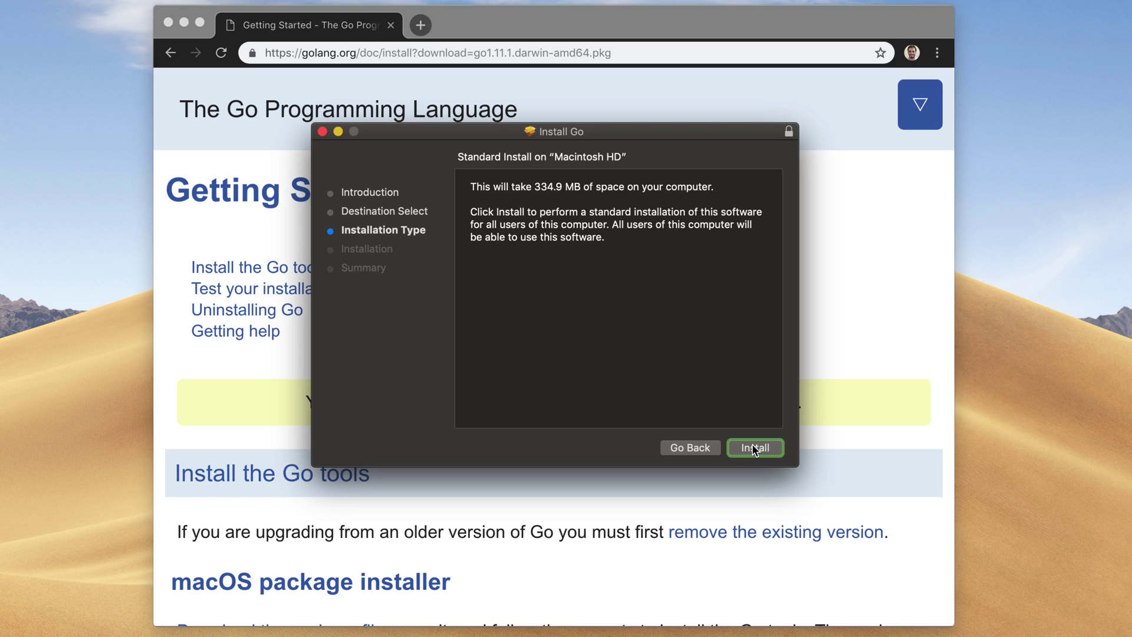
pyautogui.click(754, 448)
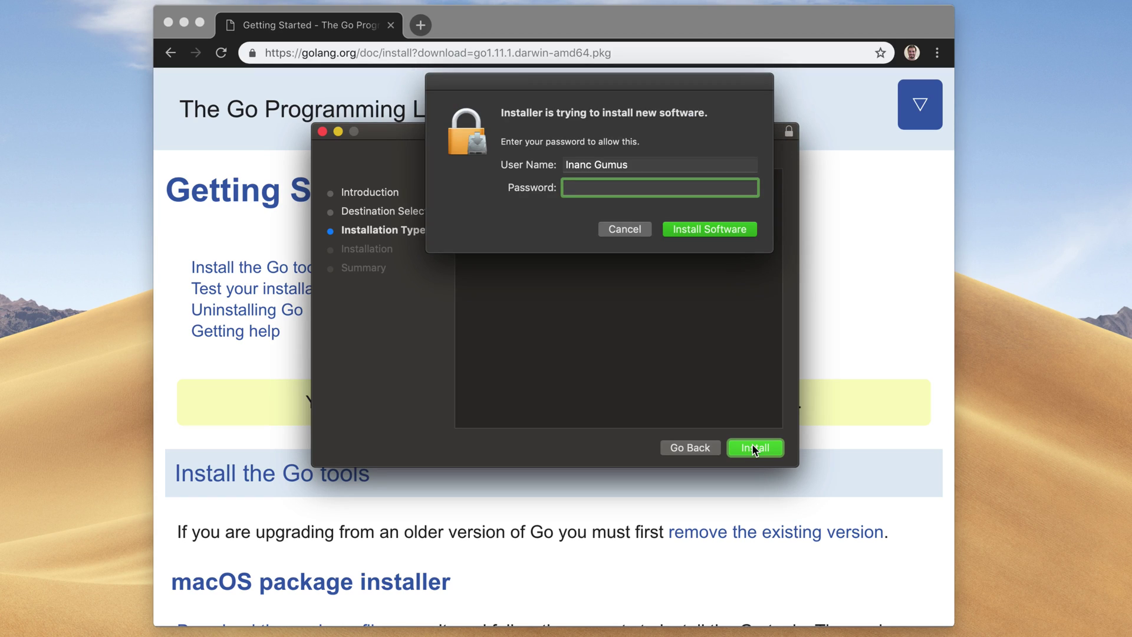
pyautogui.write('******')
pyautogui.press('Return')
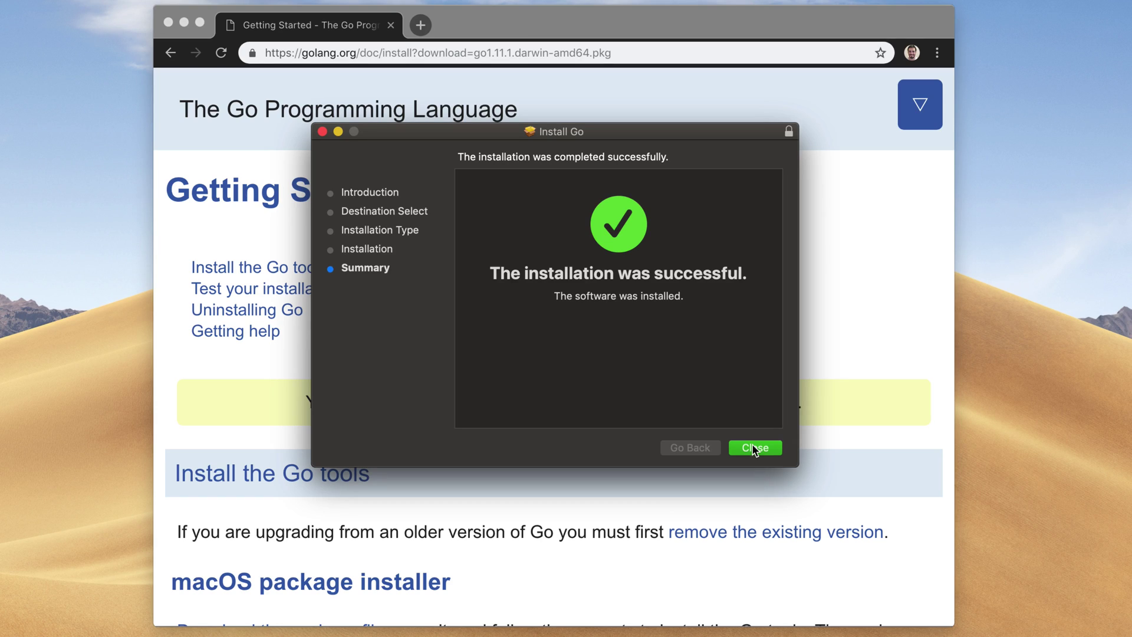
pyautogui.click(755, 450)
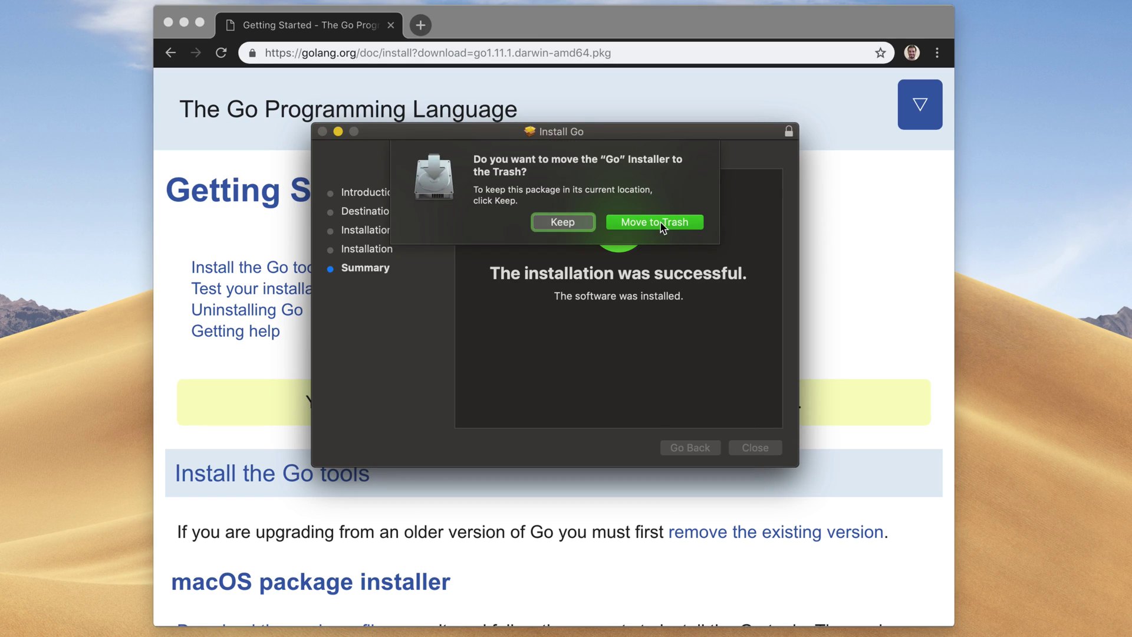
pyautogui.click(661, 224)
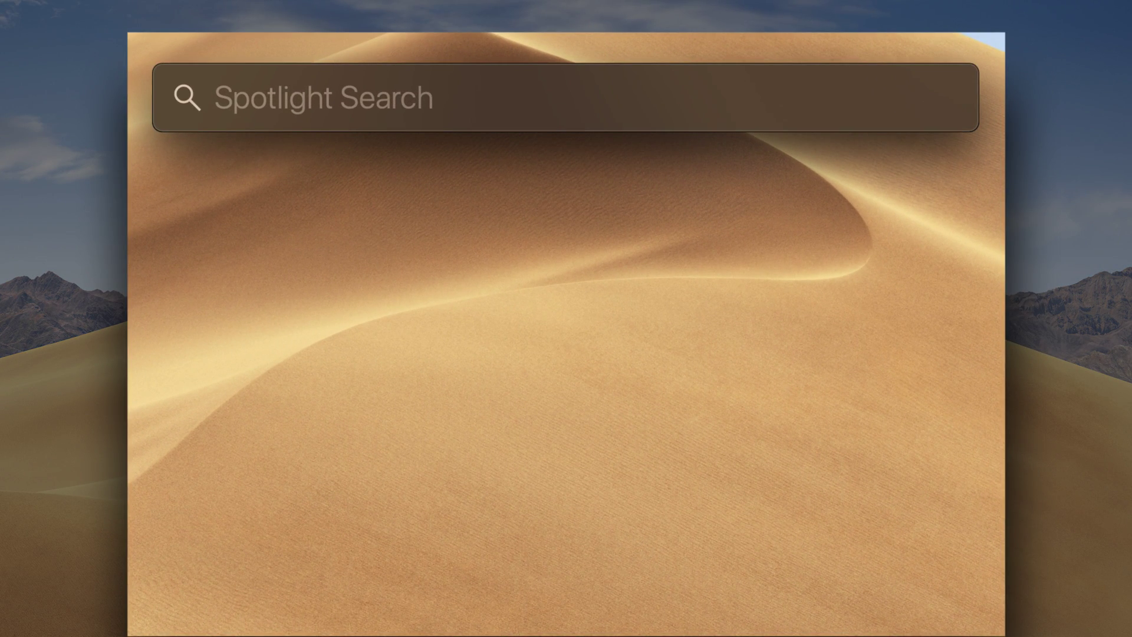
# Step: Search 'vs' in Spotlight, then start Visual Studio Code from Launchpad
pyautogui.write('vs')
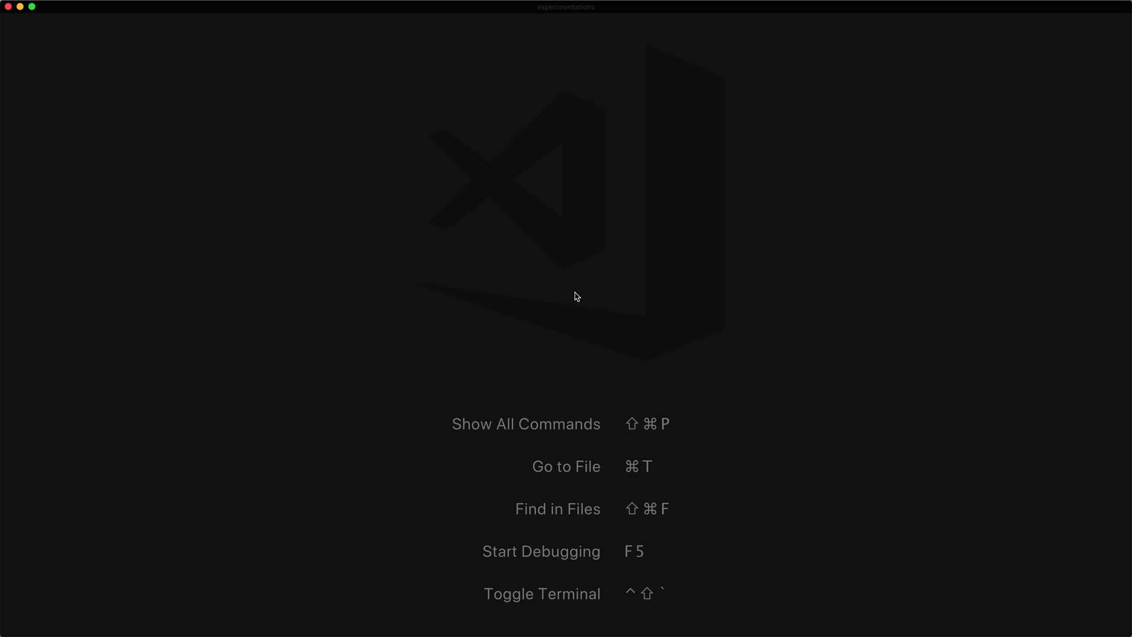
pyautogui.press('F4')
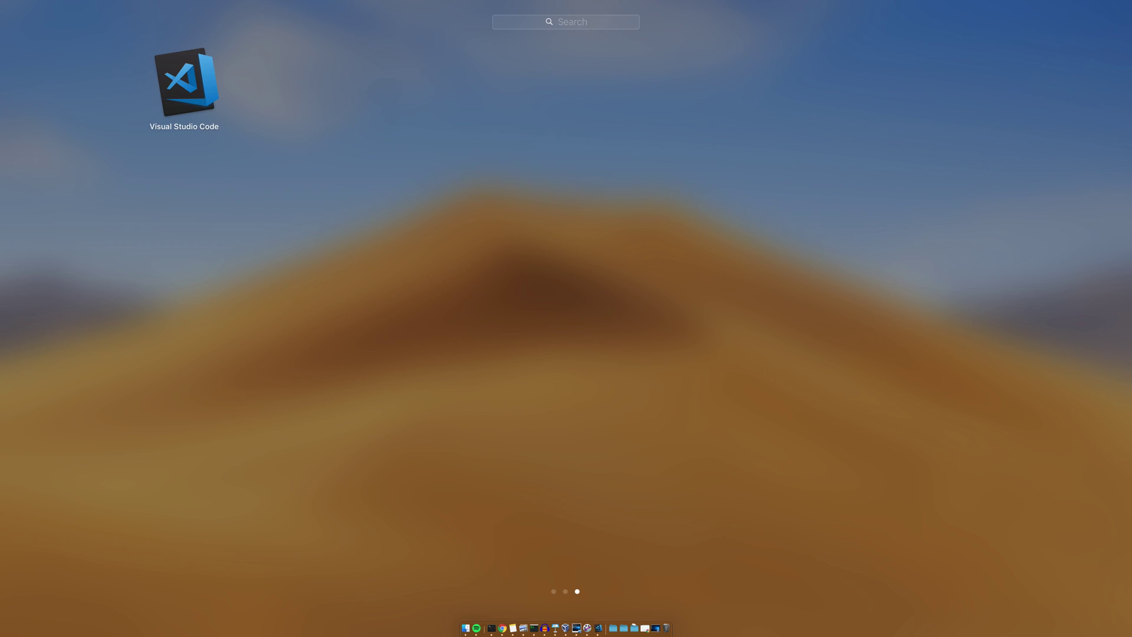
pyautogui.click(186, 83)
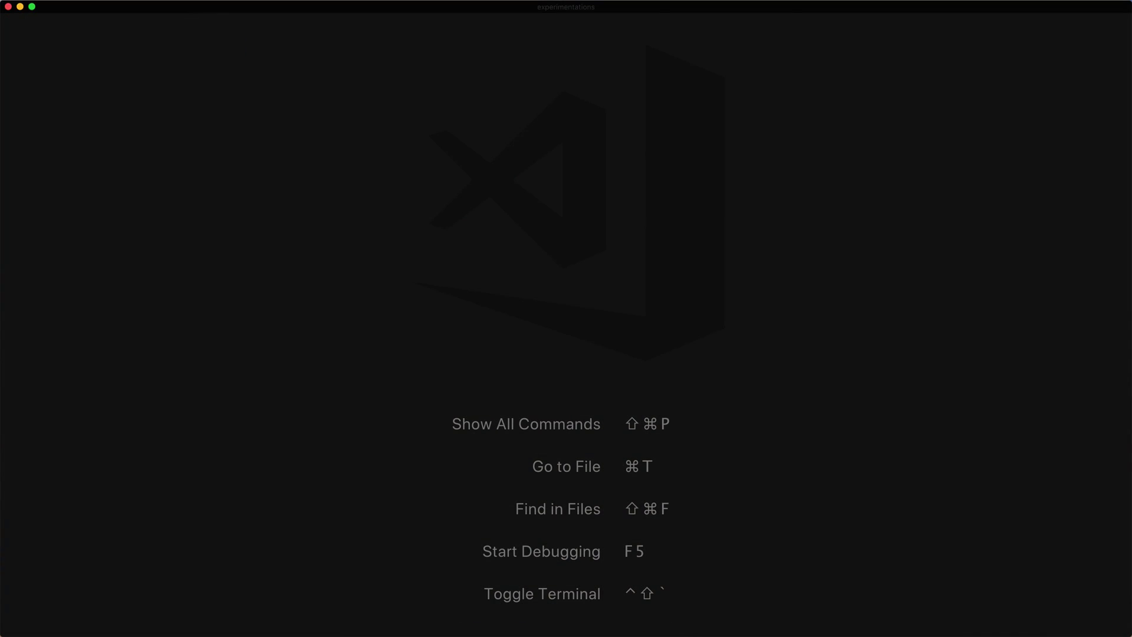